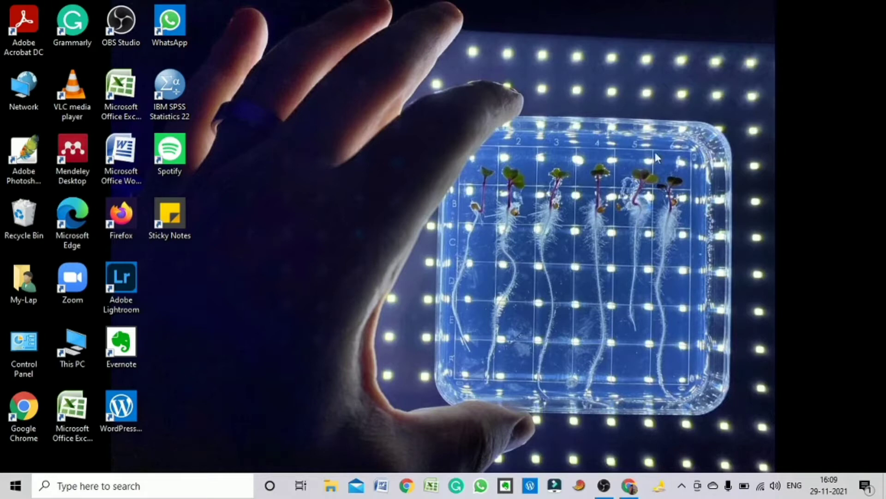
In Google Chrome, search Google for "grammarly" and look through the results for the official Grammarly site.
left_click(634, 489)
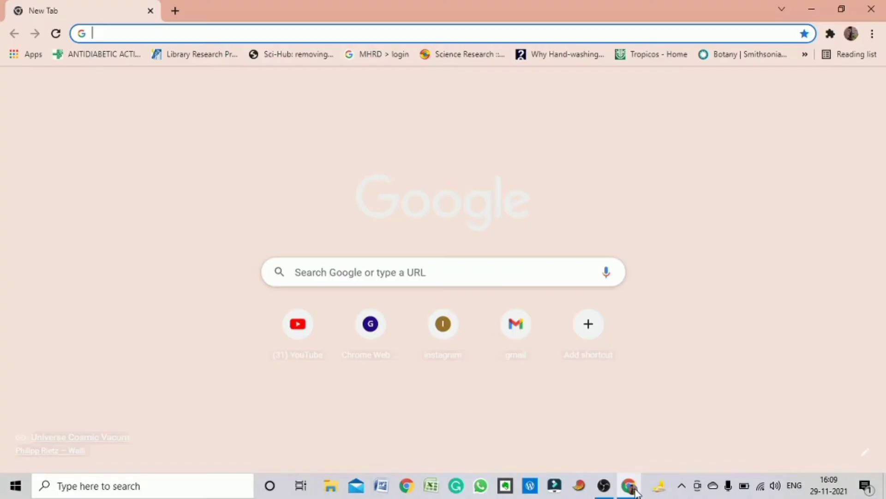
left_click(368, 273)
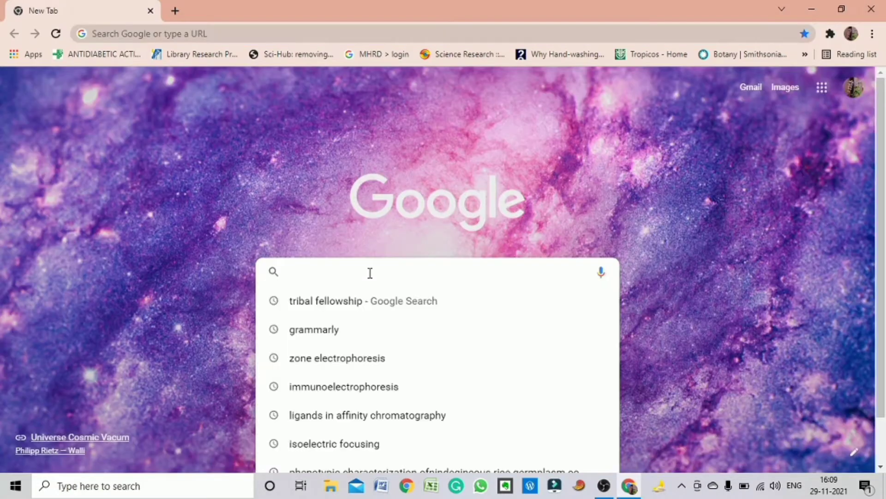
type("gramm")
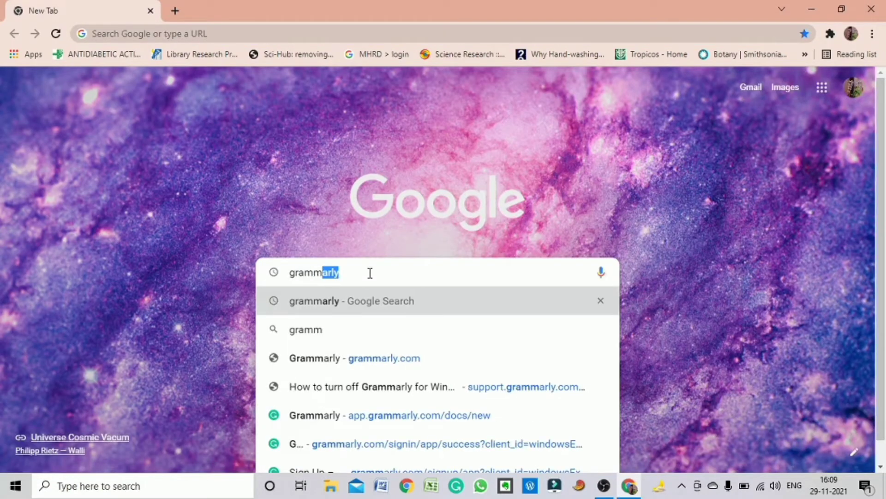
key("Return")
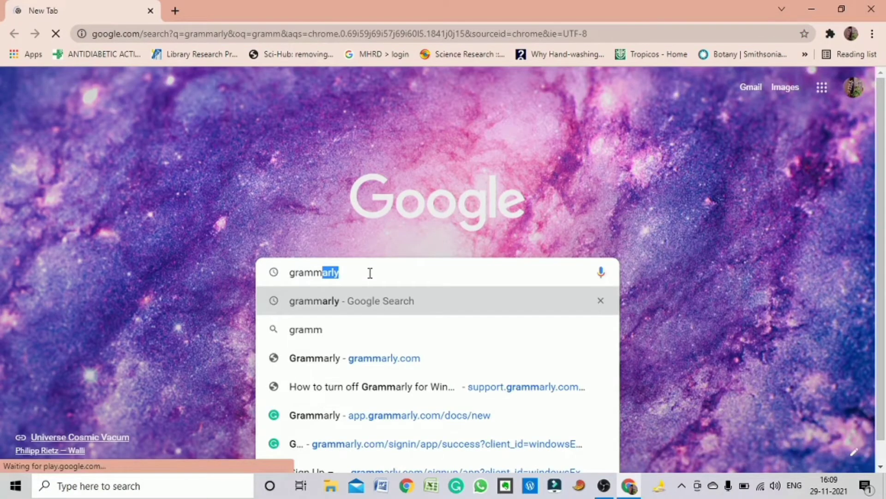
scroll(229, 258, "down", 5)
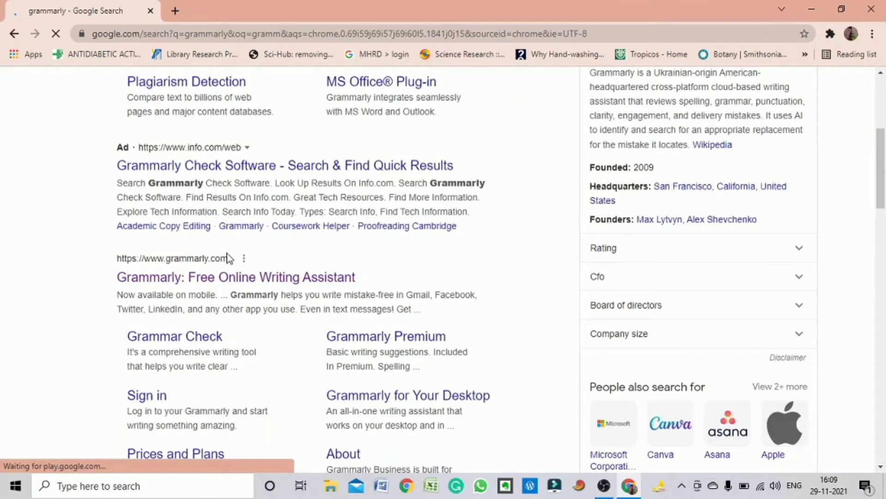
scroll(229, 257, "down", 1)
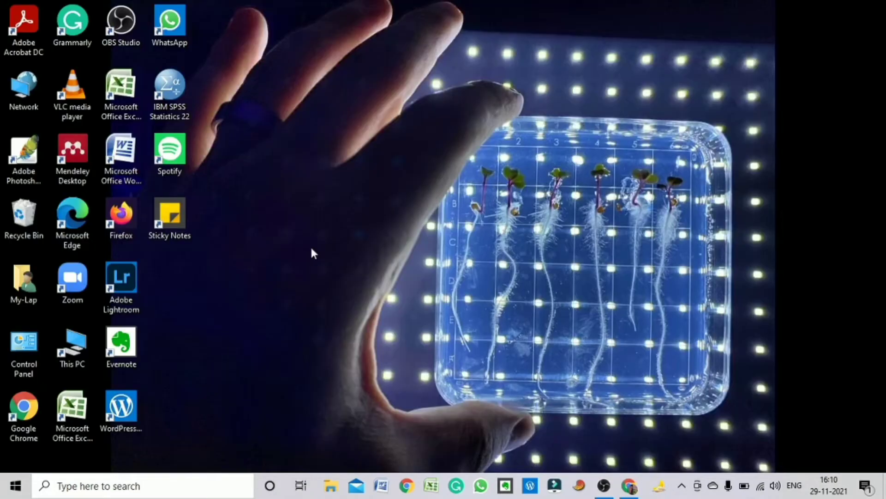
Open the "Agroecosystem are complex system" Word file from the Documents folder and review its two paragraphs.
double_click(69, 347)
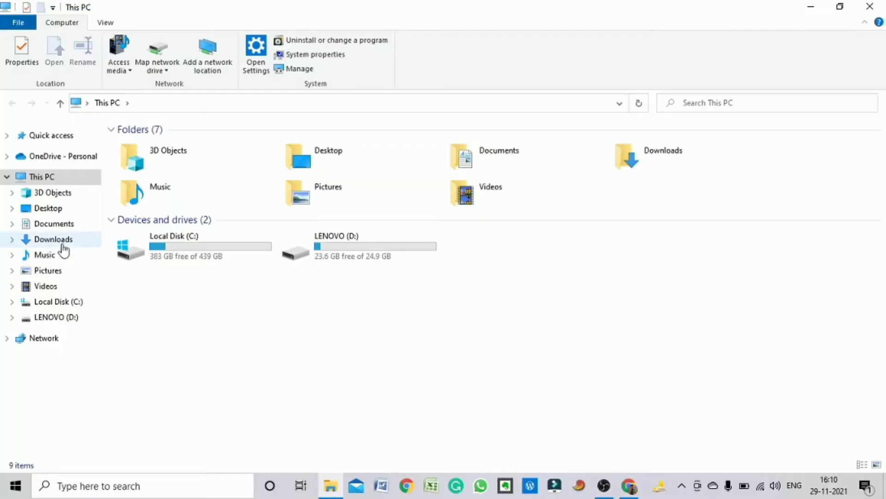
left_click(54, 223)
left_click(175, 248)
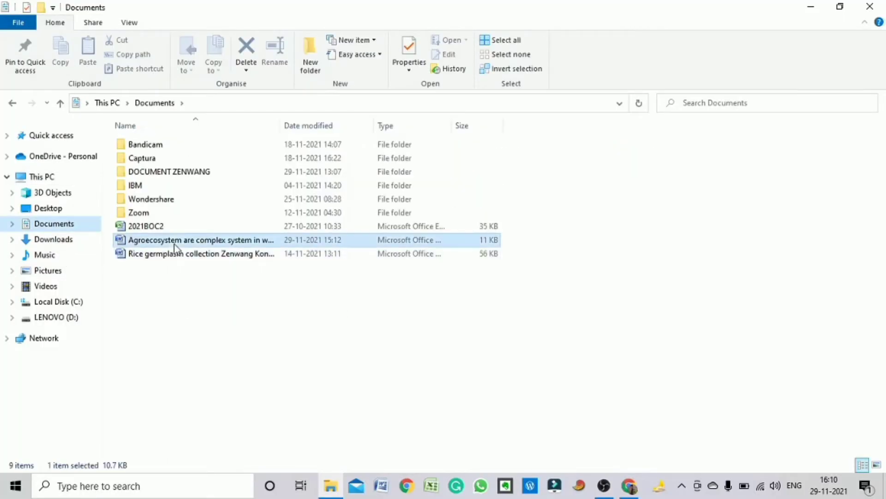
double_click(175, 248)
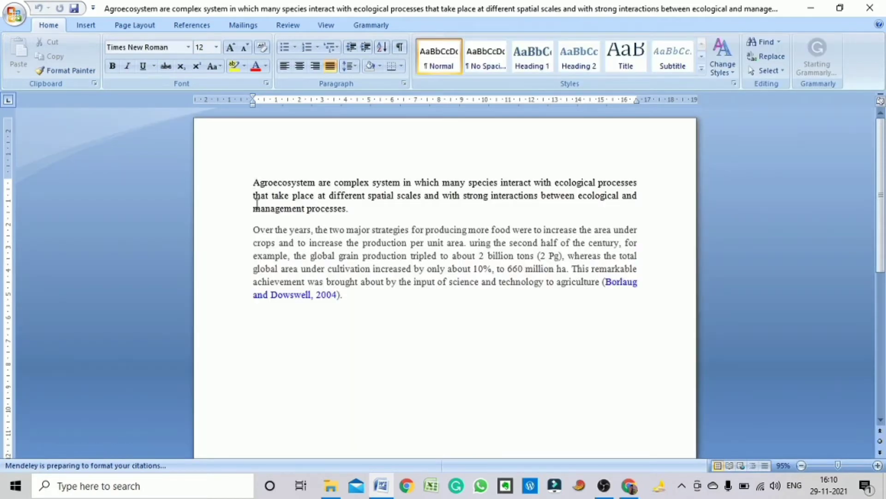
left_click_drag(253, 182, 350, 303)
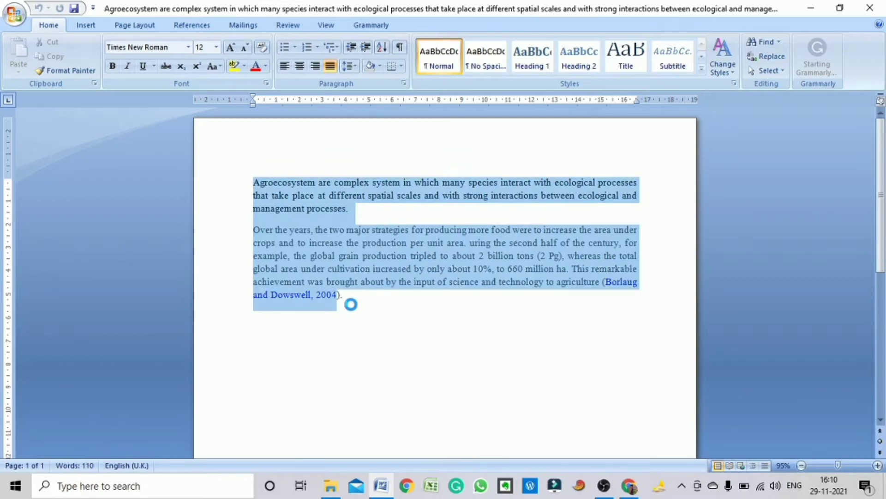
left_click(353, 303)
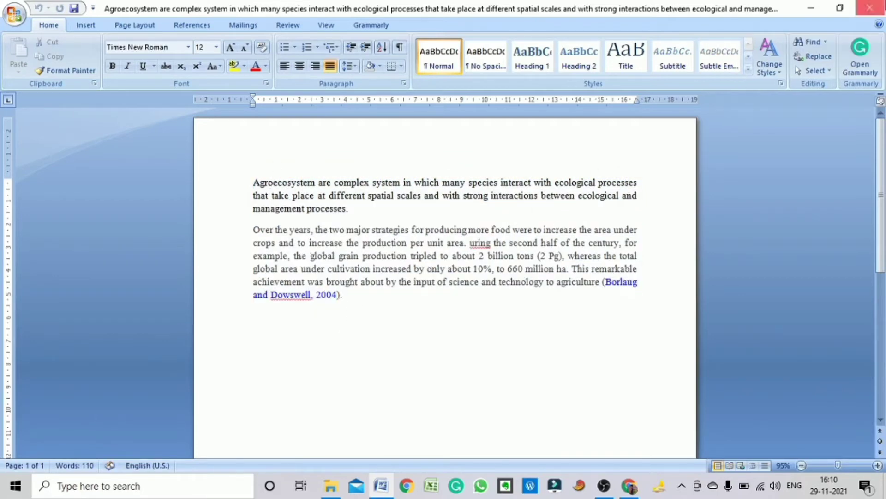
Close the Agroecosystem document in Word and minimise the File Explorer window to return to the desktop.
left_click(870, 8)
left_click(811, 8)
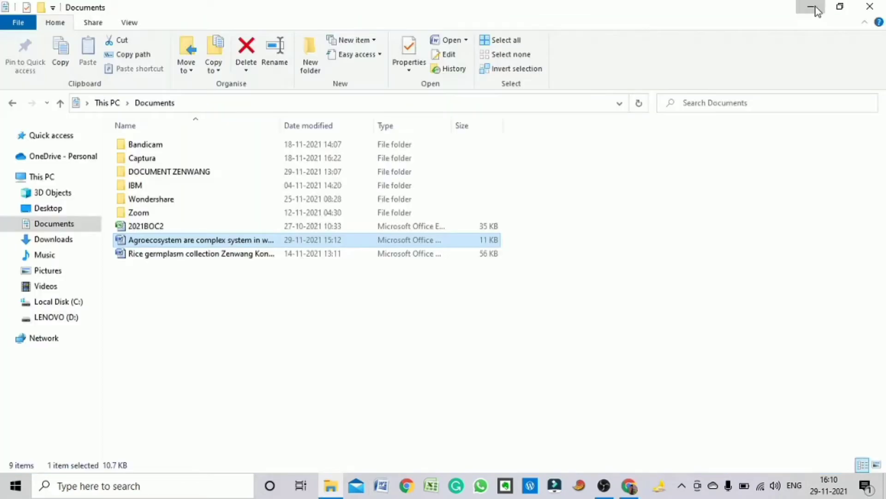
left_click(811, 8)
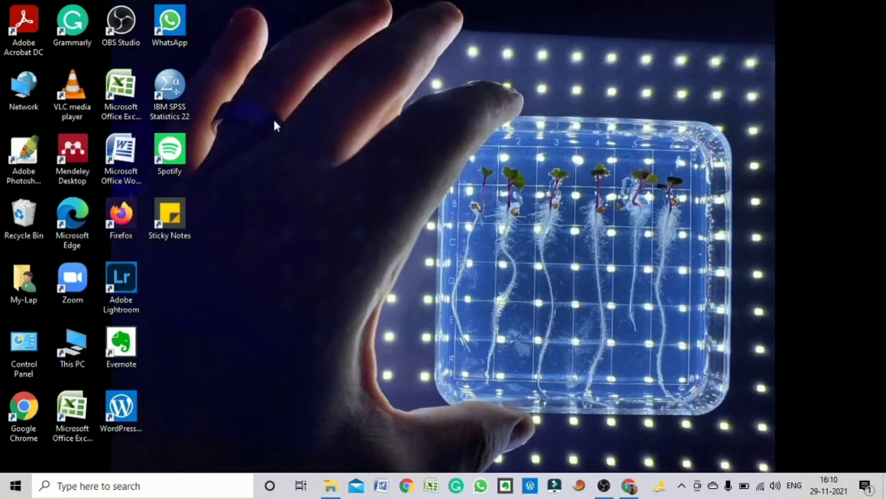
Launch the Grammarly desktop app and start a new blank document in its web editor.
double_click(73, 32)
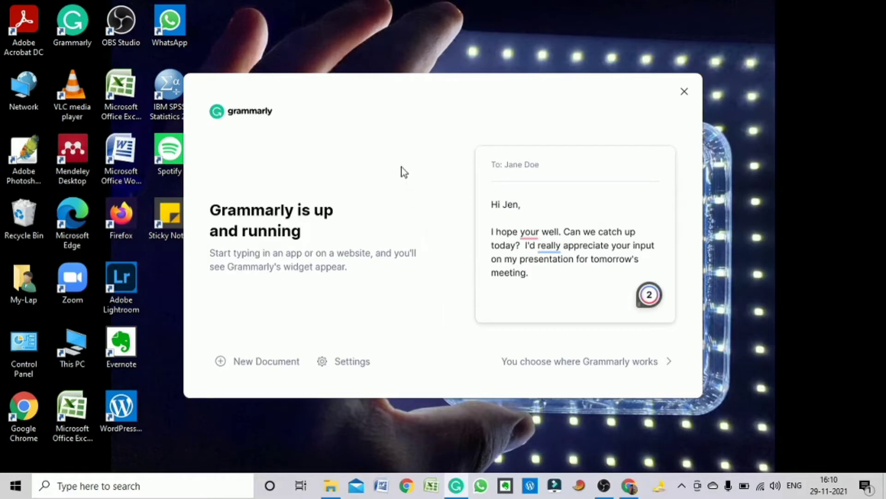
left_click(221, 365)
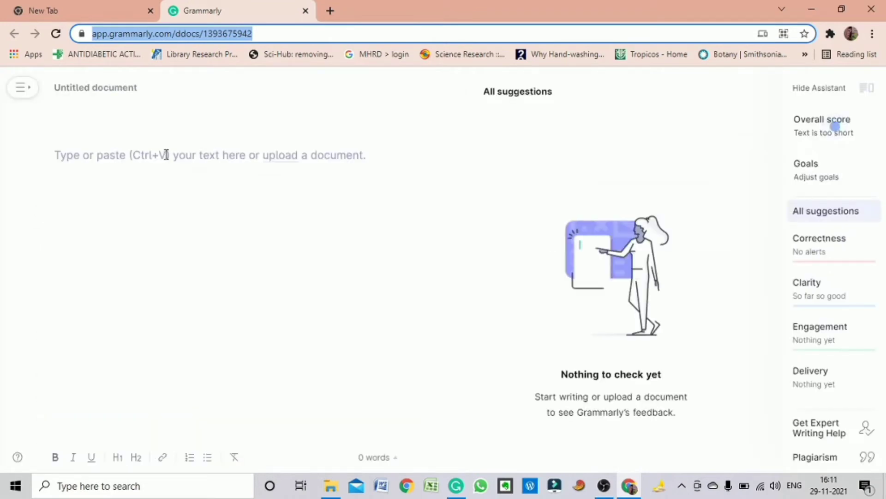
left_click(112, 157)
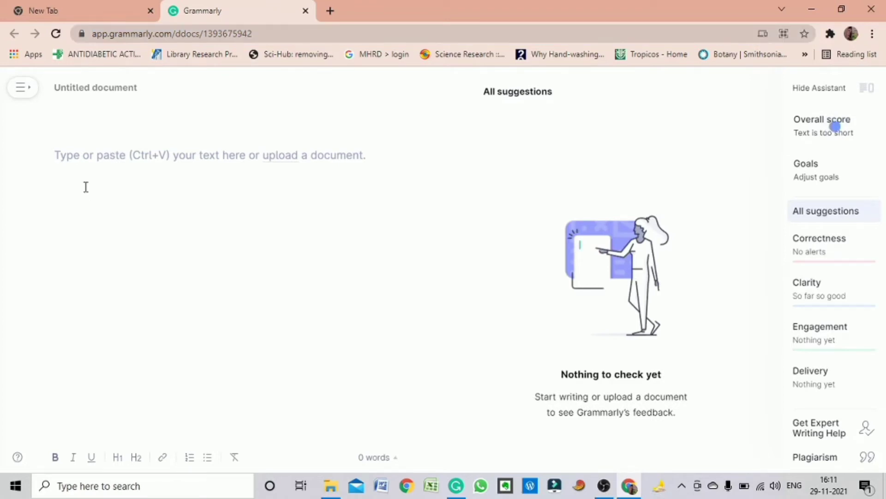
Upload the Agroecosystem Word file from Documents to Grammarly and accept the default writing goals.
left_click(21, 87)
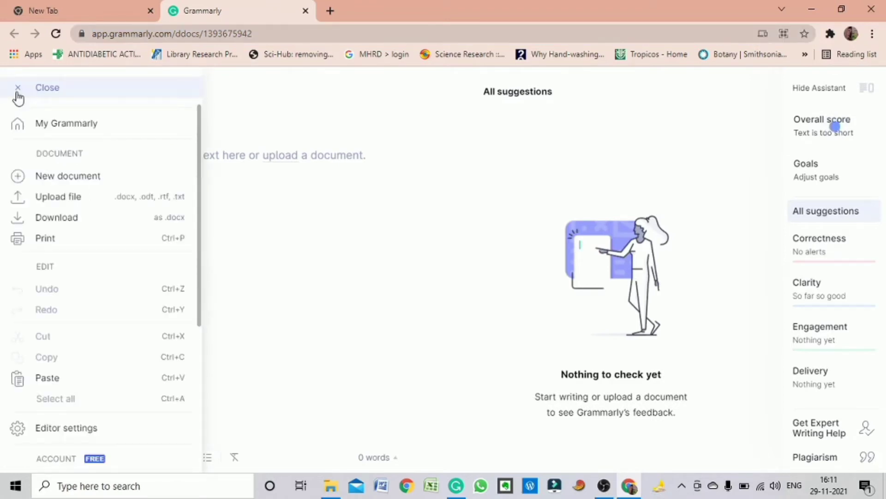
left_click(71, 202)
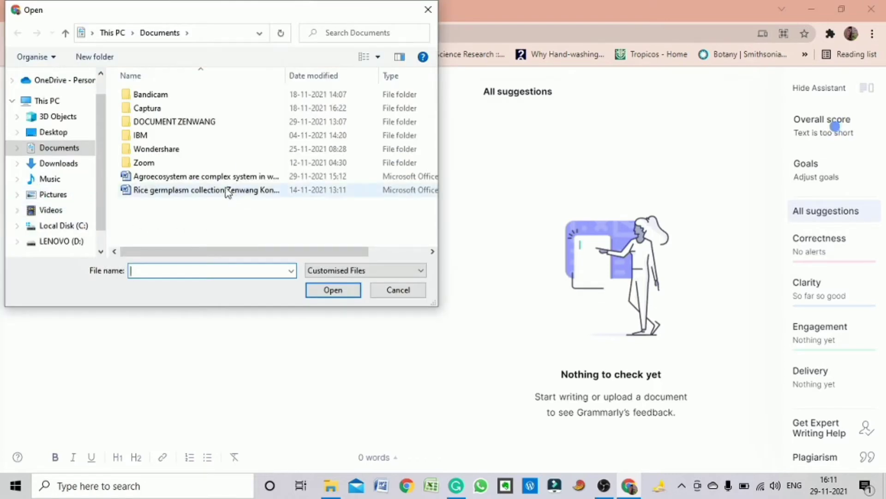
left_click(221, 177)
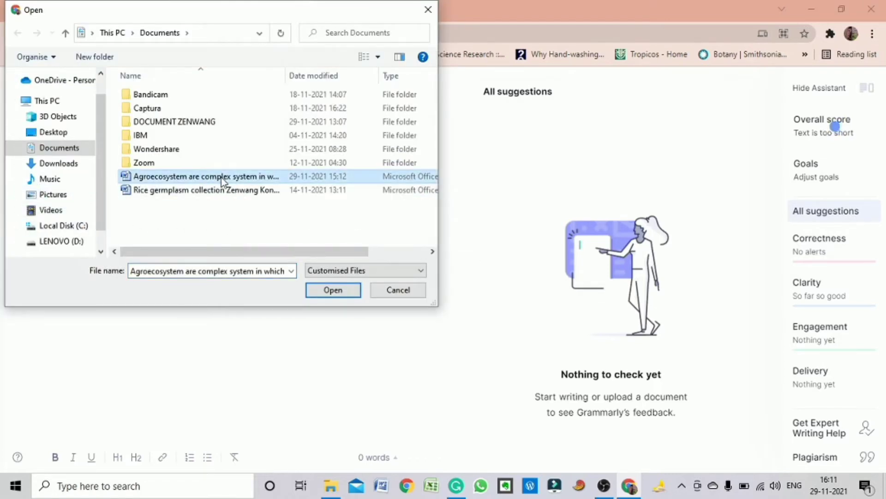
left_click(326, 294)
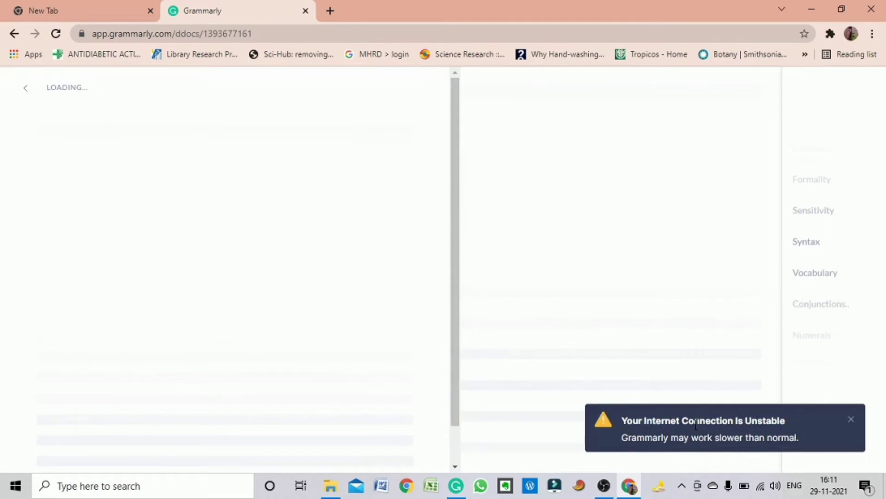
left_click(851, 420)
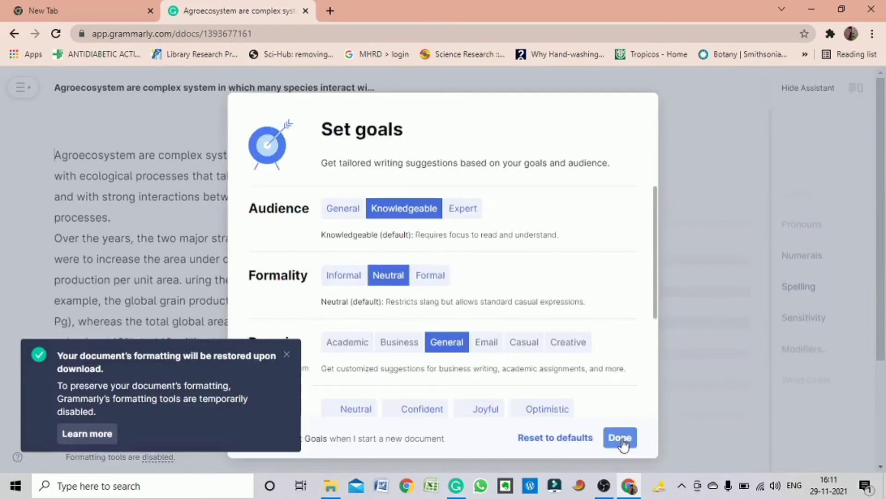
left_click(614, 439)
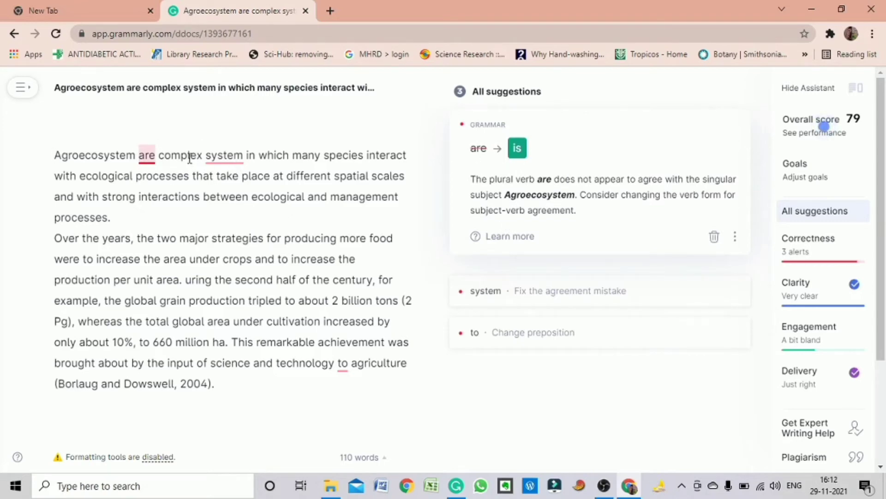
Accept the grammar corrections "is", "An agroecosystem", "a complex" and "into" in the uploaded text.
left_click(518, 151)
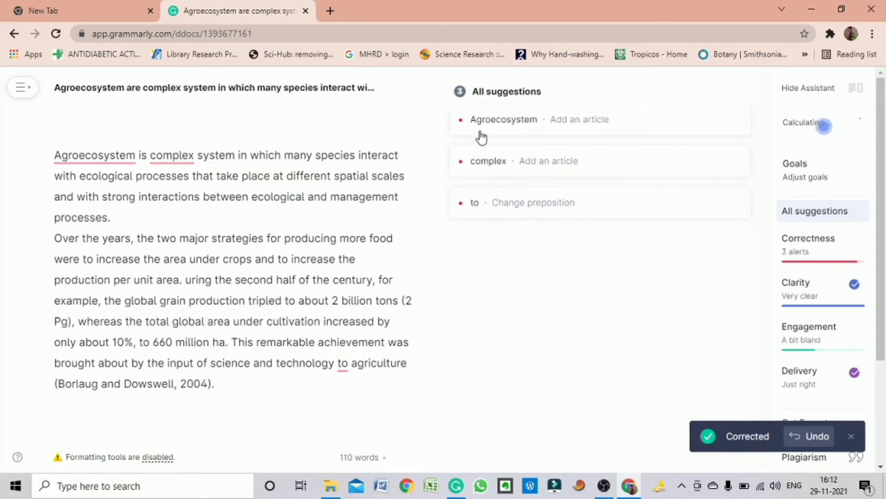
left_click(482, 135)
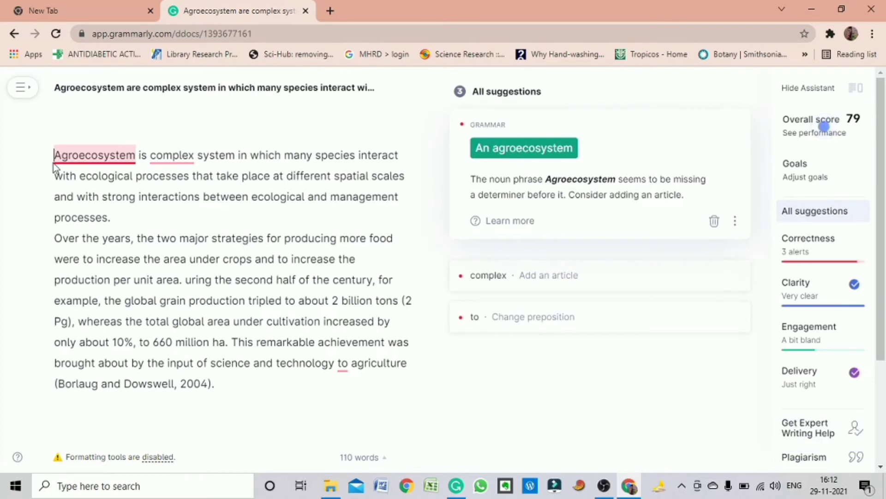
left_click(489, 157)
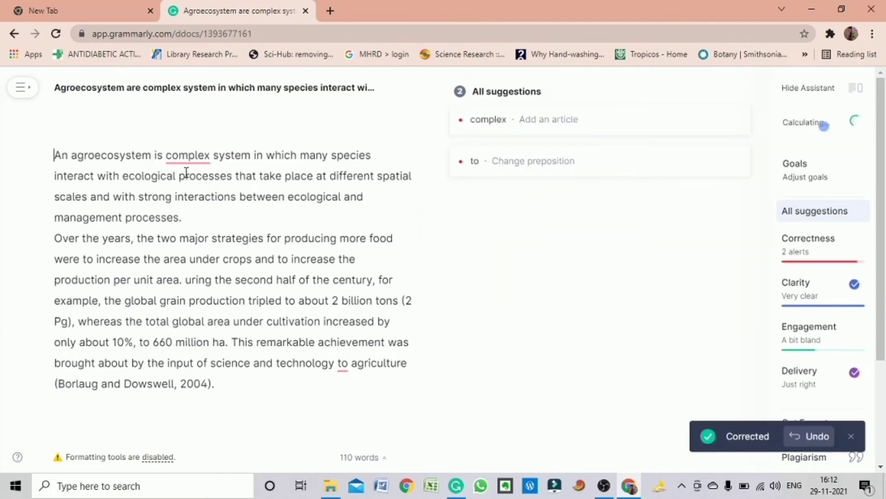
left_click(495, 131)
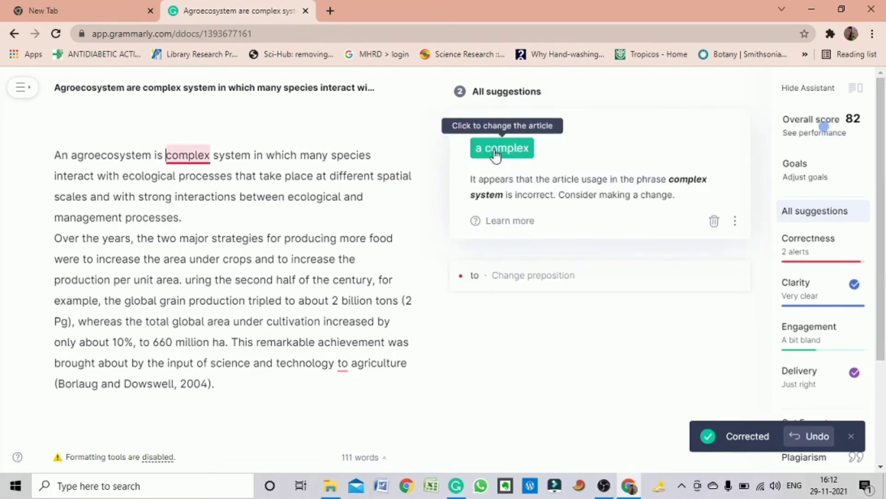
left_click(496, 155)
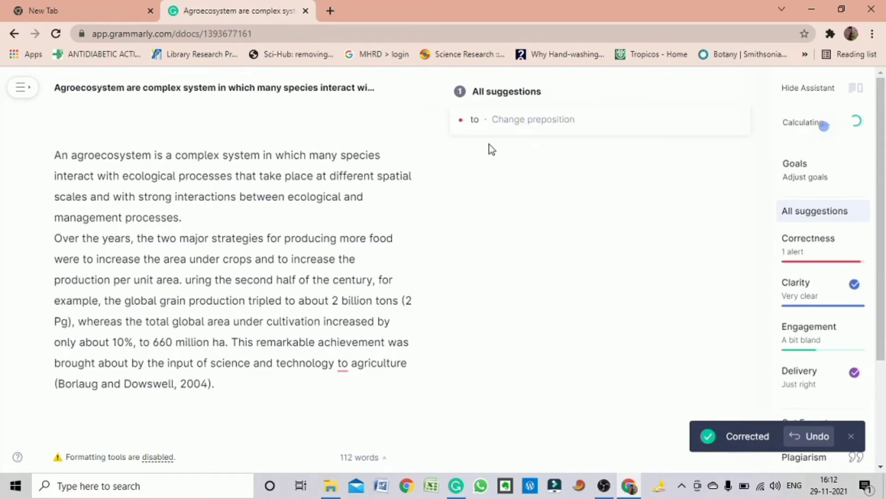
left_click(485, 128)
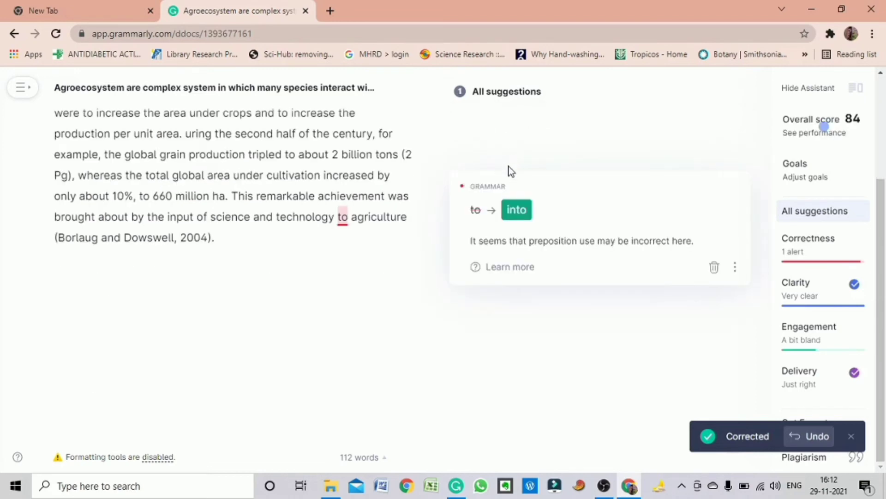
left_click(517, 213)
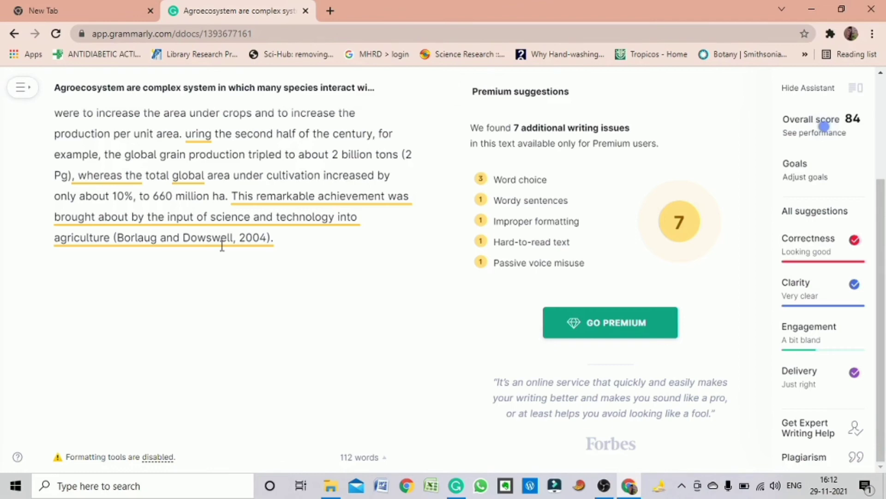
Look over the corrected text, download the document as a .docx file and open the downloaded copy in Word.
scroll(382, 283, "up", 3)
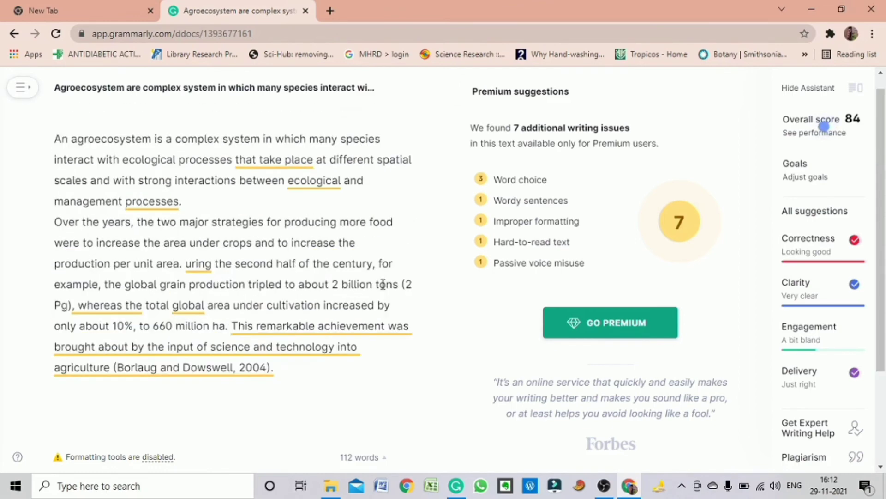
scroll(374, 257, "up", 1)
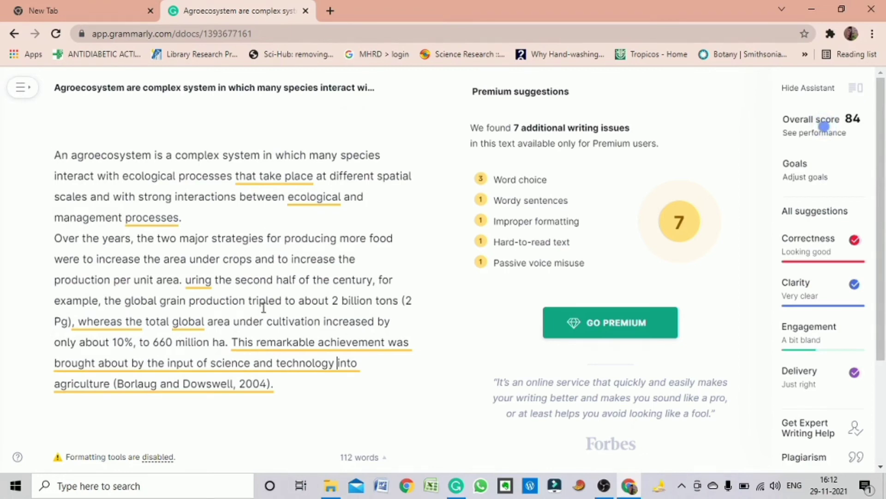
scroll(264, 306, "down", 1)
scroll(264, 306, "up", 1)
left_click(23, 89)
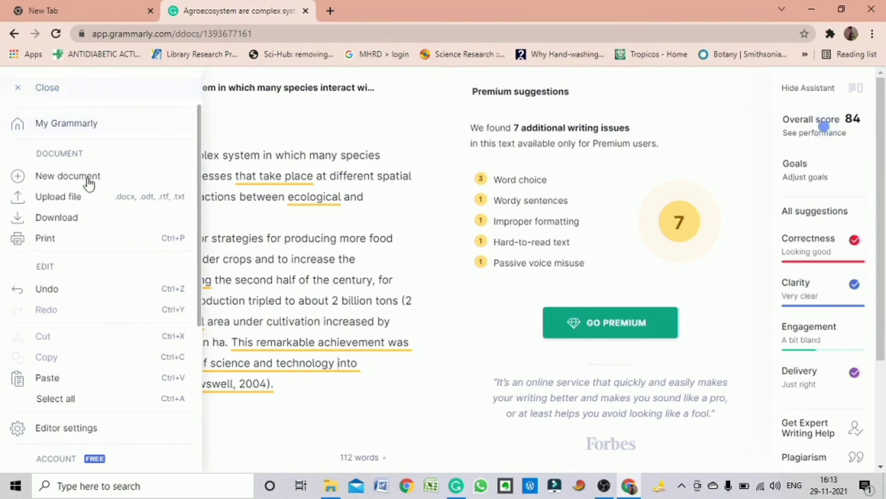
left_click(56, 220)
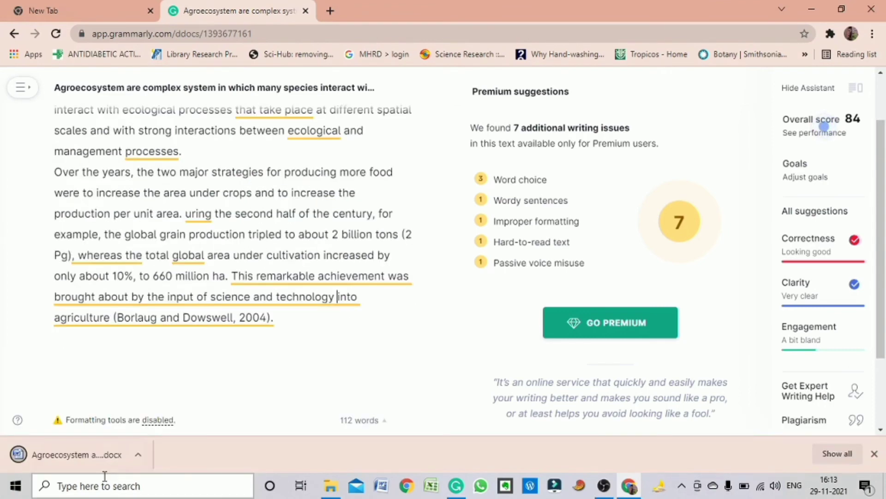
left_click(65, 455)
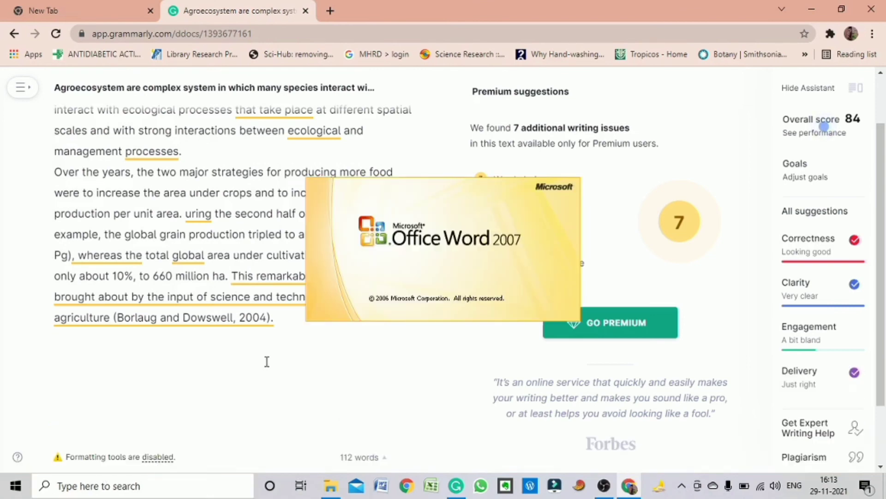